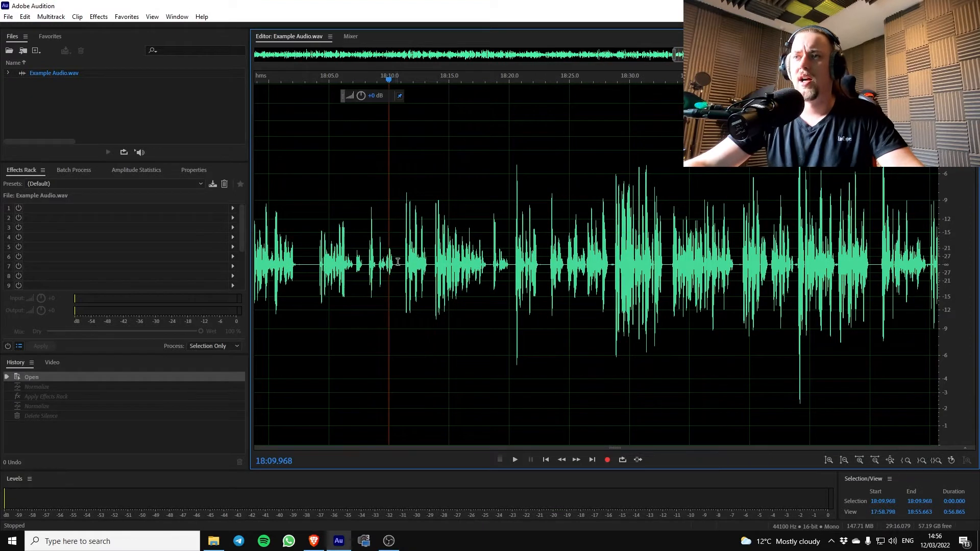
Select the silent pause around 18:02 in the waveform, and clear the selection
{"action": "left_click_drag", "start_coordinate": [298, 264], "coordinate": [318, 261]}
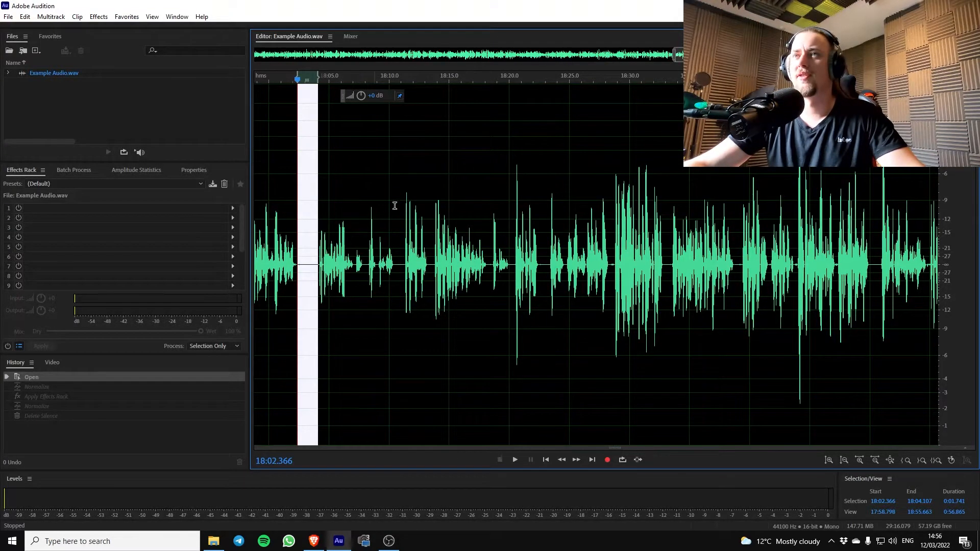
{"action": "left_click", "coordinate": [439, 206]}
{"action": "double_click", "coordinate": [579, 286]}
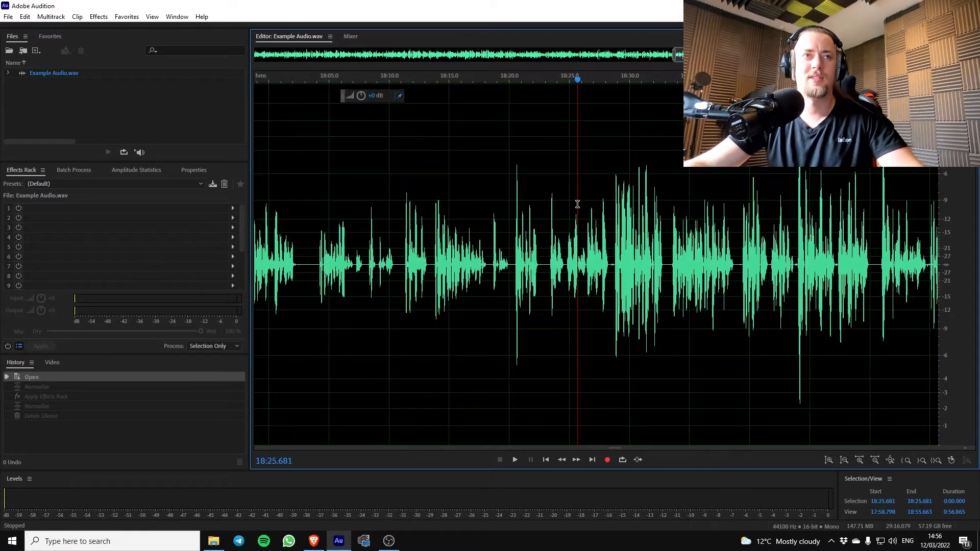
{"action": "left_click", "coordinate": [577, 205]}
Delete about 0.3 s of silence at the start of the recording and about 0.4 s of the pause near 2.6 s
{"action": "left_click_drag", "start_coordinate": [684, 55], "coordinate": [262, 56]}
{"action": "left_click", "coordinate": [379, 265]}
{"action": "scroll", "coordinate": [374, 271], "scroll_direction": "down", "scroll_amount": 7}
{"action": "scroll", "coordinate": [374, 271], "scroll_direction": "up", "scroll_amount": 8}
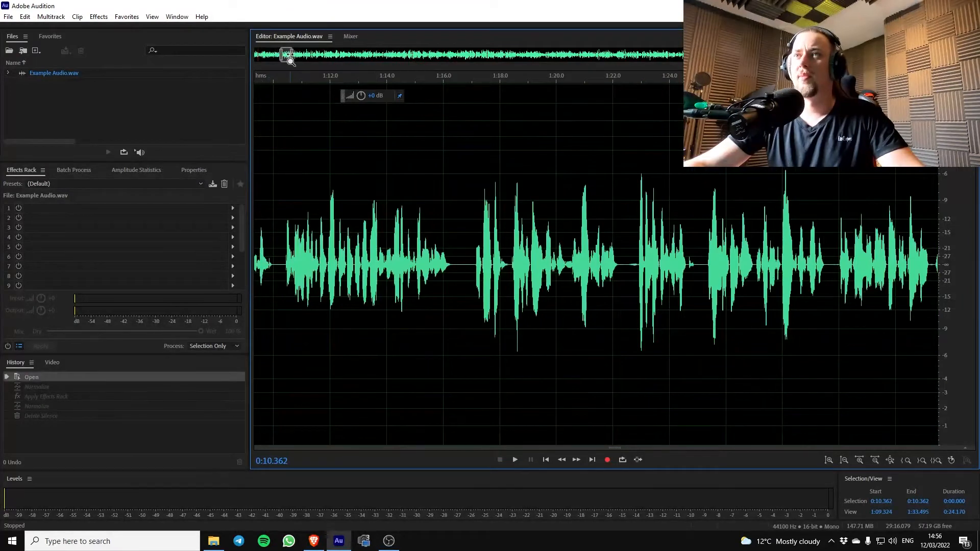
{"action": "left_click_drag", "start_coordinate": [265, 267], "coordinate": [231, 272]}
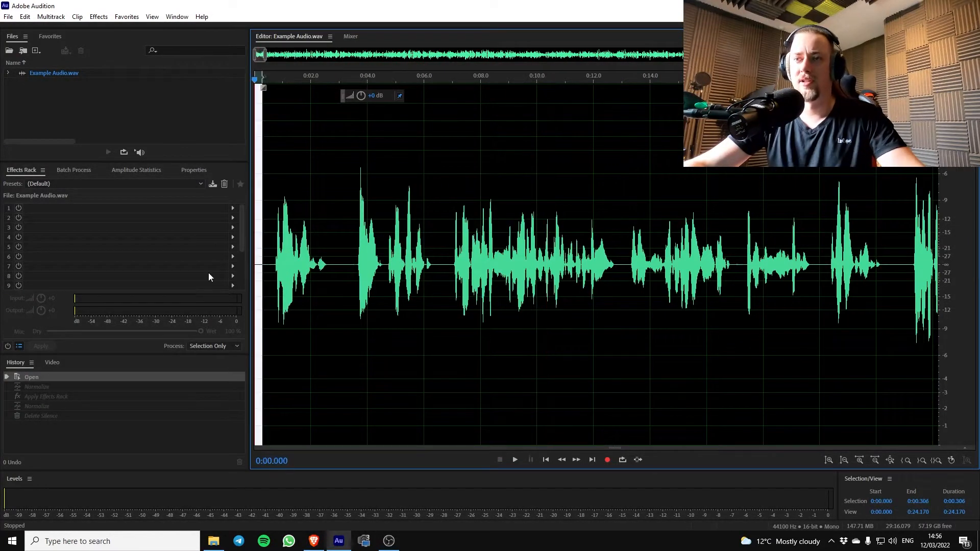
{"action": "key", "text": "Delete"}
{"action": "left_click_drag", "start_coordinate": [339, 260], "coordinate": [328, 261]}
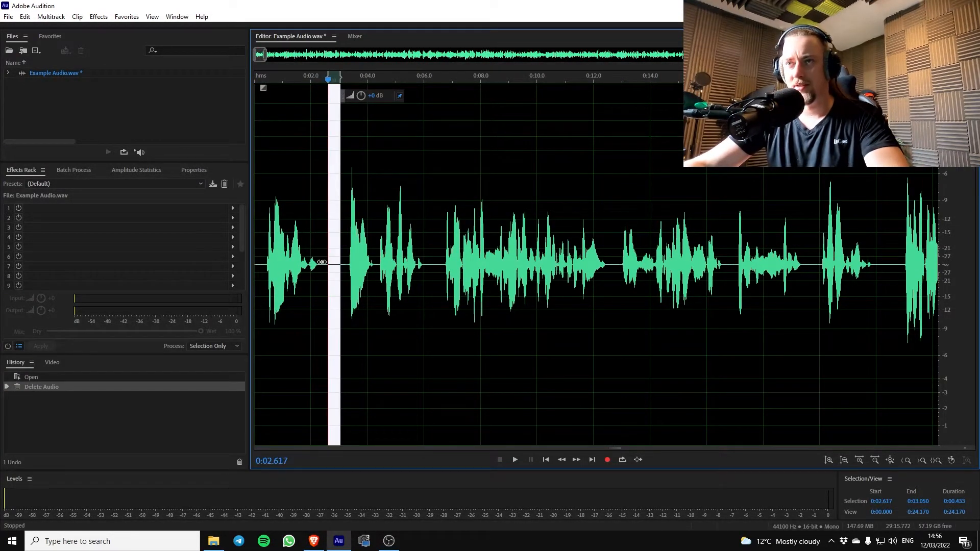
{"action": "key", "text": "Delete"}
Select further pauses between the phrases one by one, and undo both silence deletions
{"action": "left_click_drag", "start_coordinate": [432, 253], "coordinate": [413, 255]}
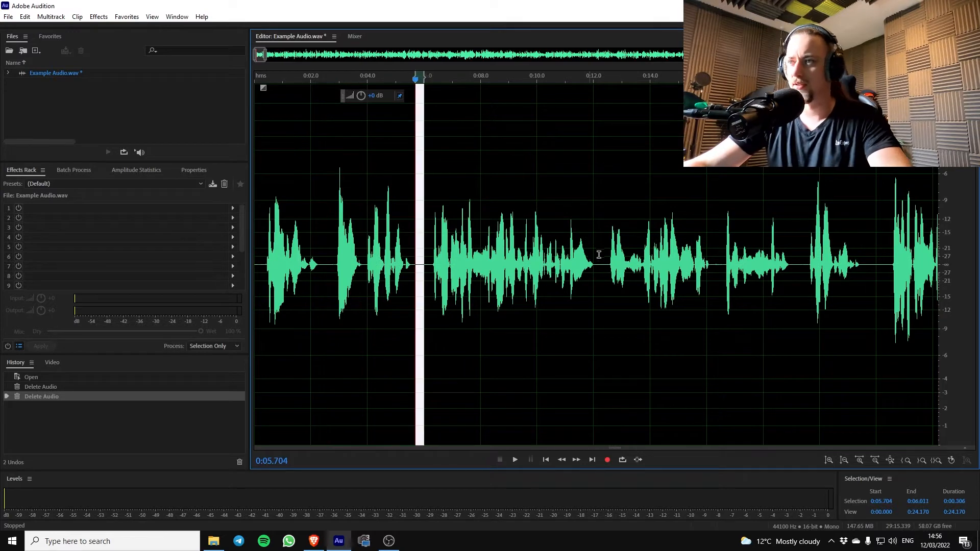
{"action": "left_click_drag", "start_coordinate": [605, 254], "coordinate": [593, 253]}
{"action": "left_click_drag", "start_coordinate": [723, 256], "coordinate": [717, 258]}
{"action": "left_click", "coordinate": [799, 269]}
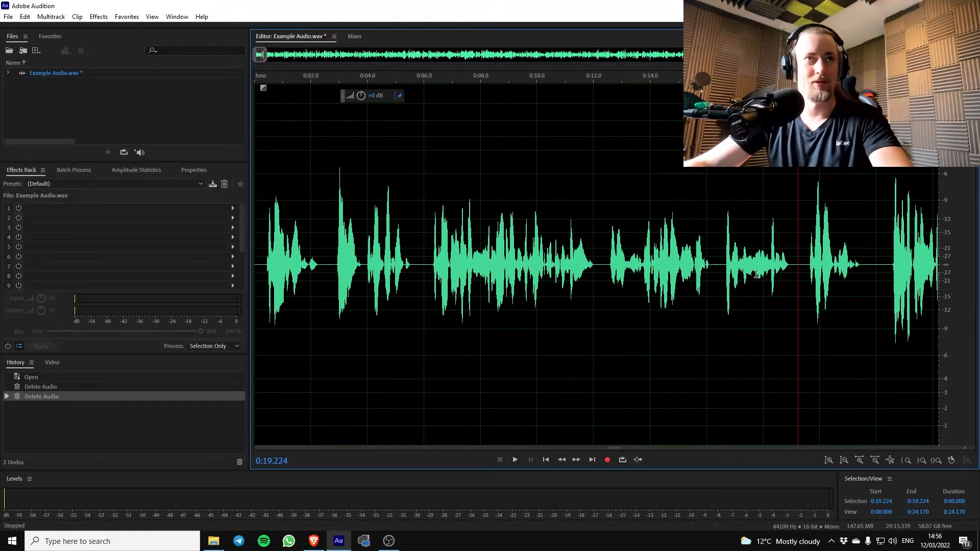
{"action": "left_click", "coordinate": [447, 282]}
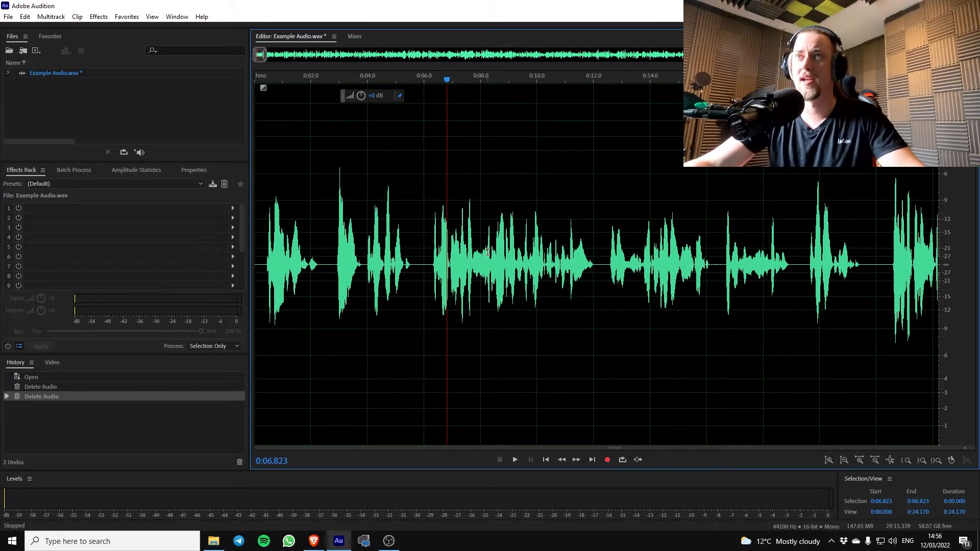
{"action": "key", "text": "ctrl+z"}
{"action": "key", "text": "ctrl+z"}
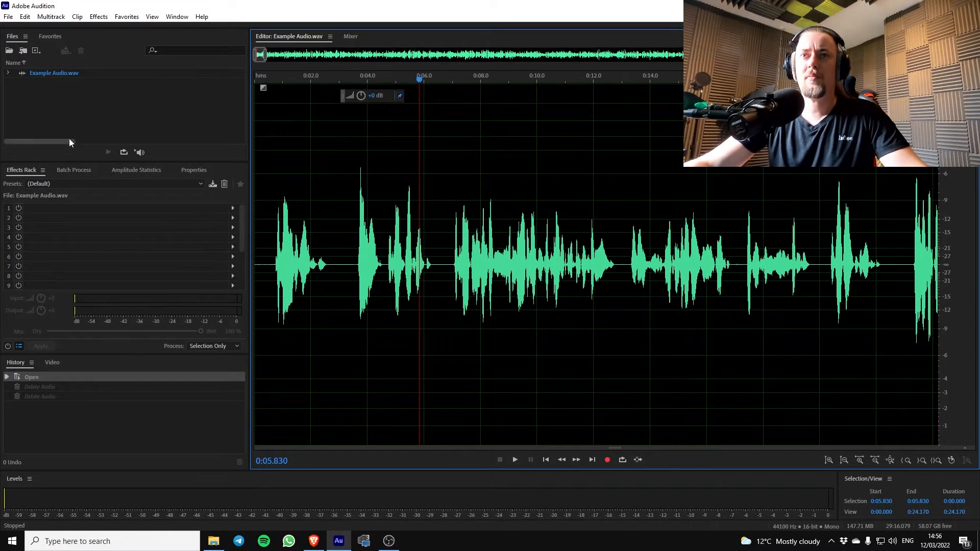
Show the Diagnostics panel and enlarge it so all its settings have room
{"action": "left_click", "coordinate": [176, 16]}
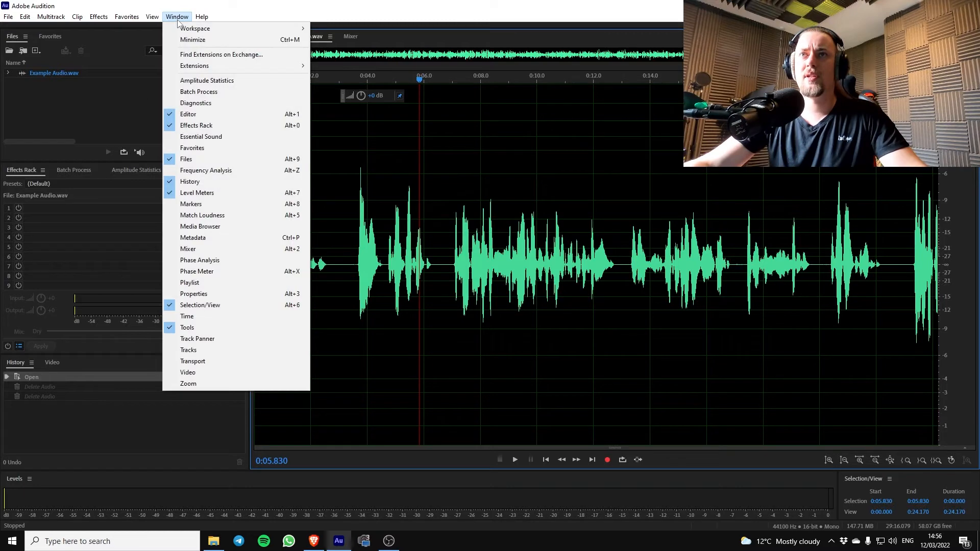
{"action": "left_click", "coordinate": [199, 104]}
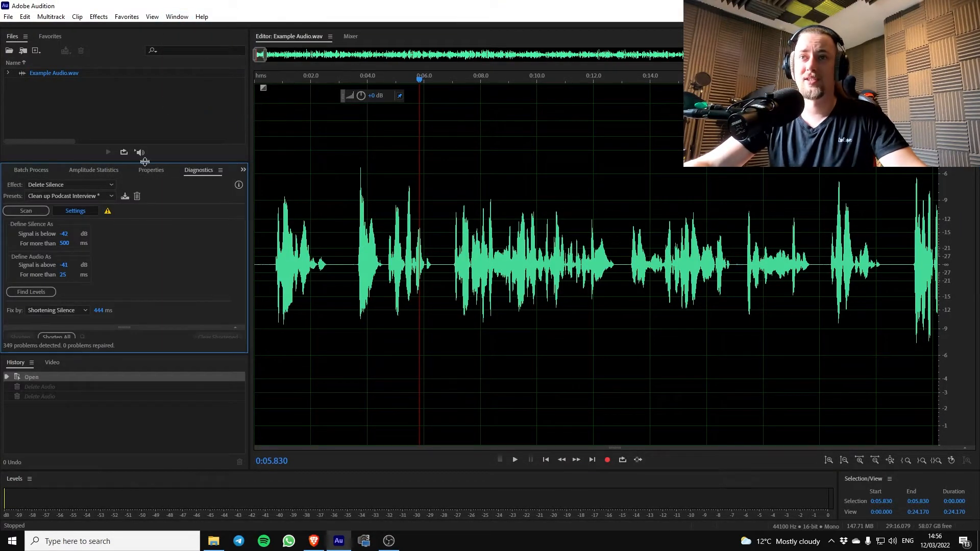
{"action": "mouse_move", "coordinate": [213, 170]}
{"action": "left_mouse_down"}
{"action": "mouse_move", "coordinate": [305, 192]}
{"action": "mouse_move", "coordinate": [501, 91]}
{"action": "mouse_move", "coordinate": [179, 174]}
{"action": "mouse_move", "coordinate": [201, 171]}
{"action": "left_mouse_up"}
{"action": "left_click_drag", "start_coordinate": [133, 163], "coordinate": [132, 106]}
{"action": "left_click_drag", "start_coordinate": [119, 356], "coordinate": [123, 446]}
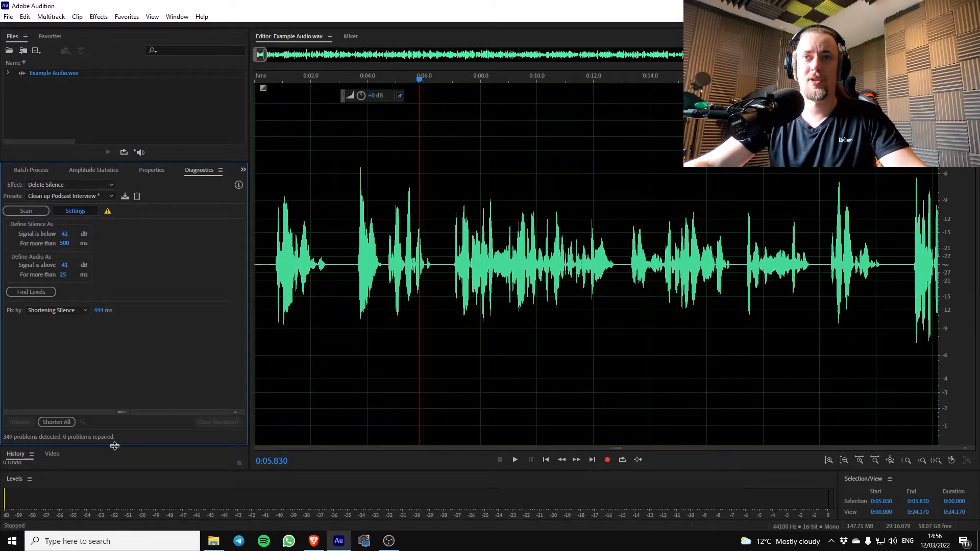
Load the Clean up Podcast Interview preset for the Delete Silence effect and have the silence and audio levels found automatically
{"action": "left_click", "coordinate": [64, 196]}
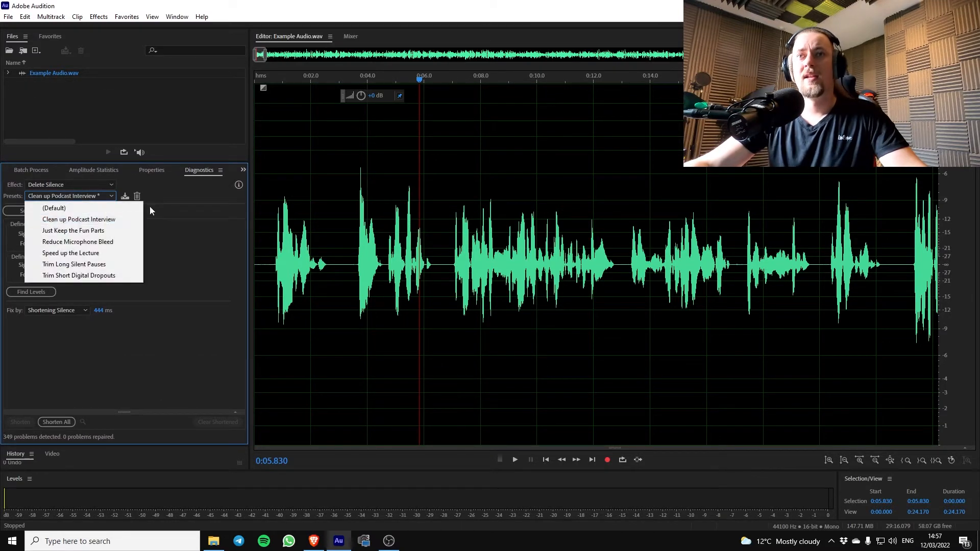
{"action": "left_click", "coordinate": [87, 223]}
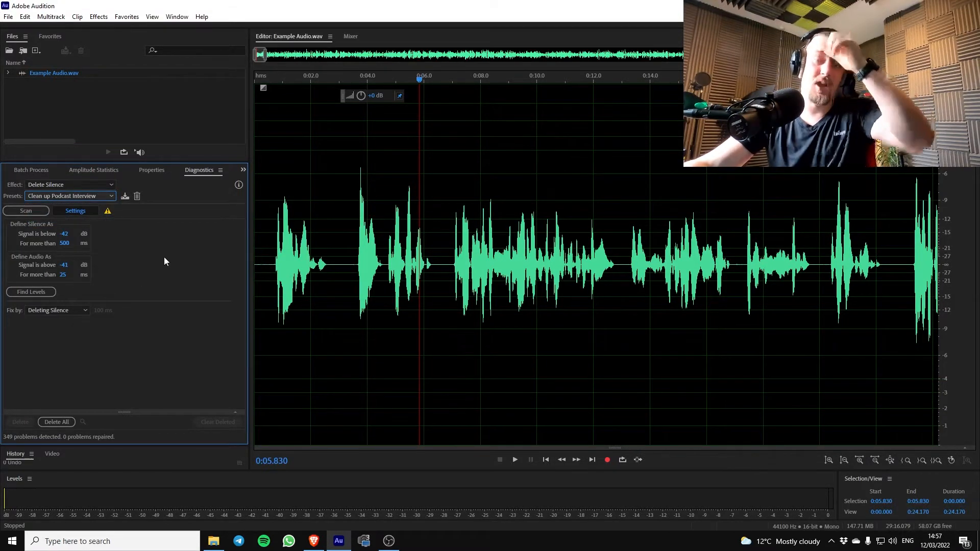
{"action": "left_click", "coordinate": [71, 184]}
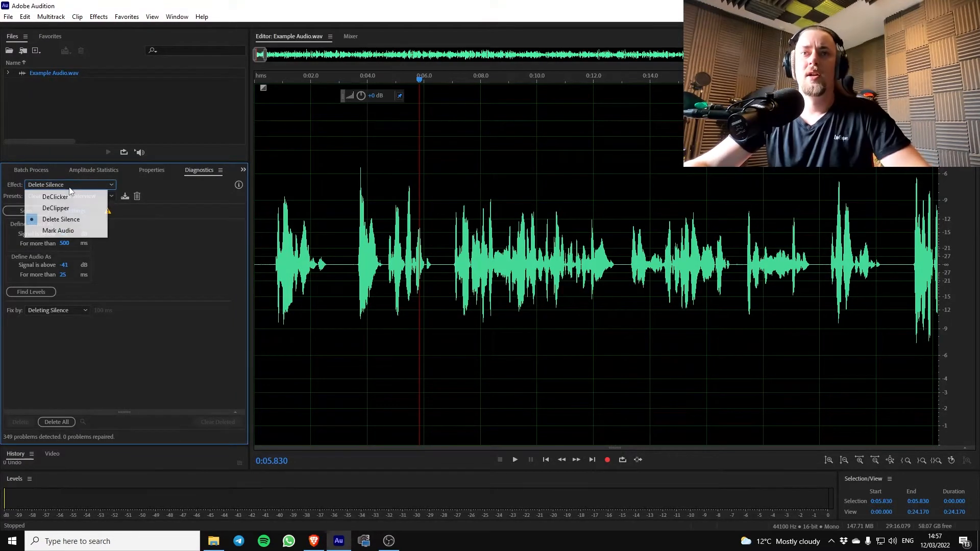
{"action": "left_click", "coordinate": [81, 219]}
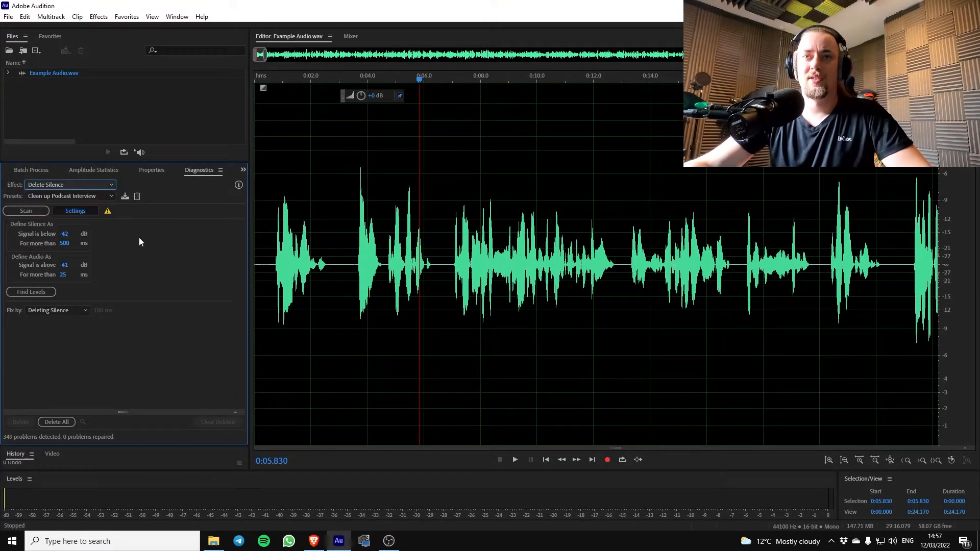
{"action": "left_click", "coordinate": [25, 292]}
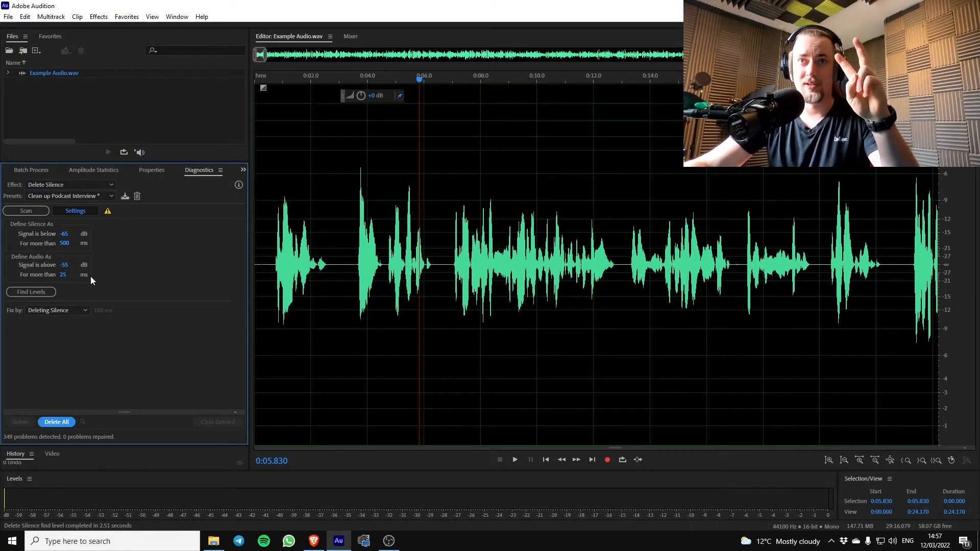
{"action": "left_click_drag", "start_coordinate": [59, 243], "coordinate": [72, 244]}
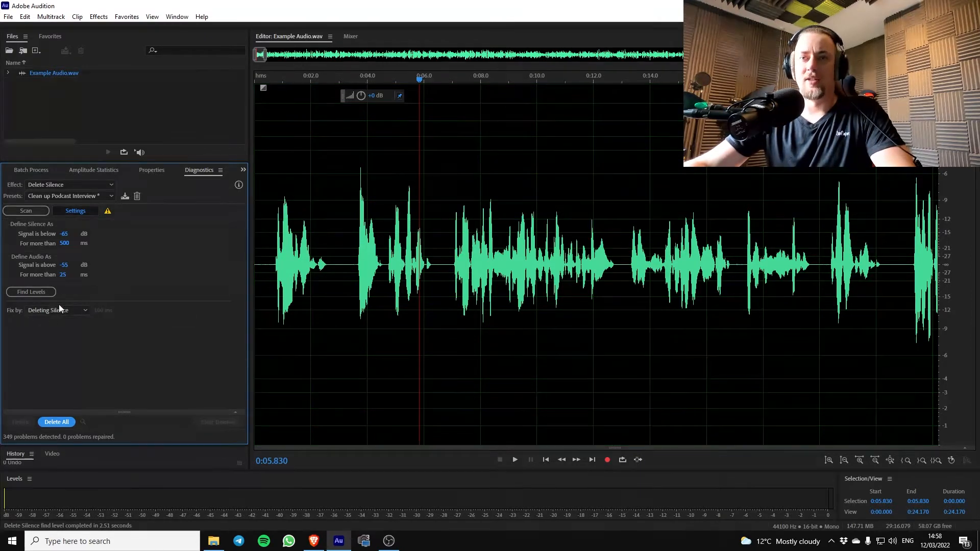
Try manually deleting the whole pauses near 2.5 s and 5.2 s, and undo both cuts
{"action": "left_click_drag", "start_coordinate": [326, 265], "coordinate": [425, 264]}
{"action": "key", "text": "Delete"}
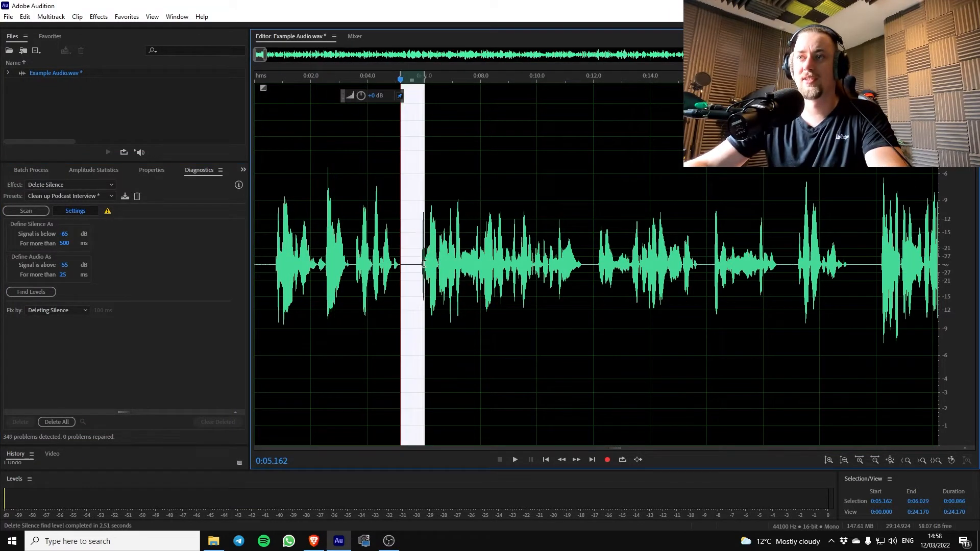
{"action": "key", "text": "Delete"}
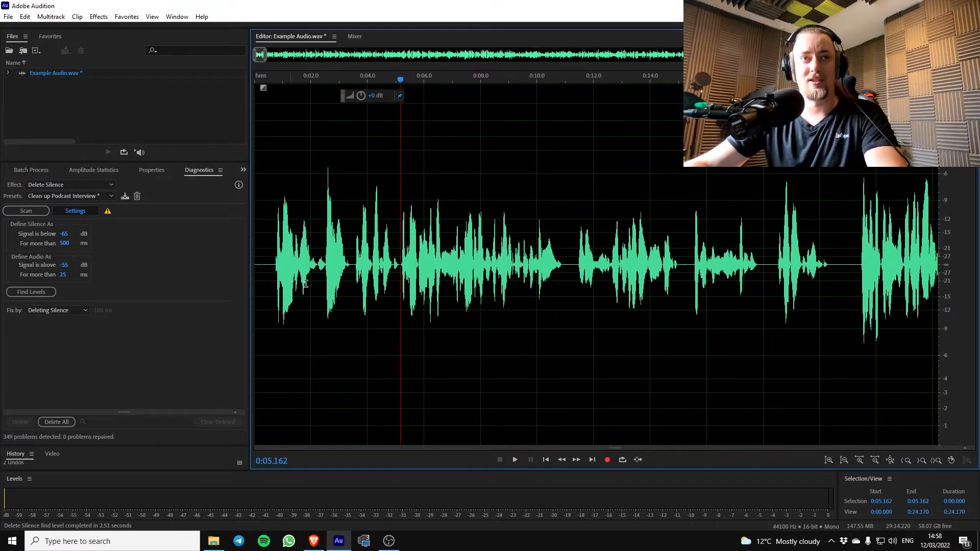
{"action": "key", "text": "ctrl+z"}
{"action": "key", "text": "ctrl+z"}
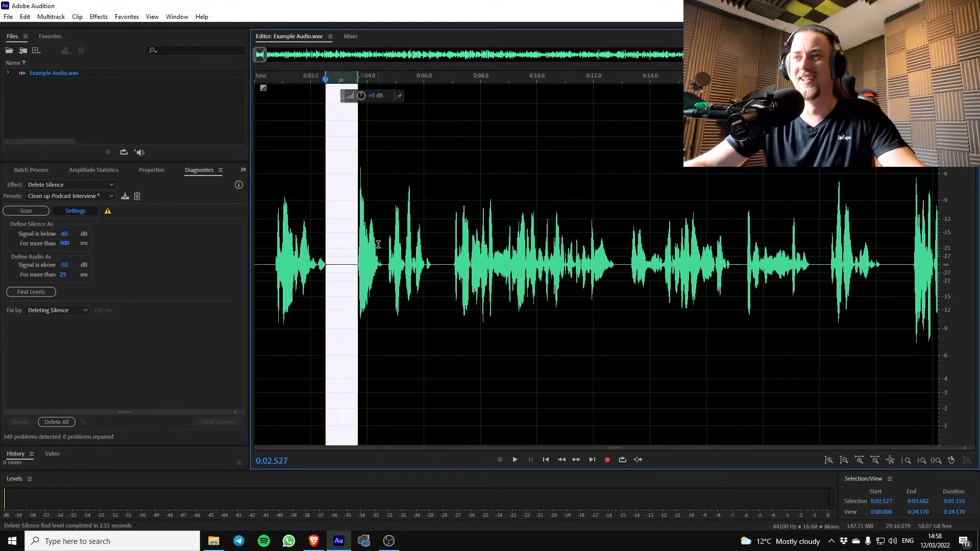
Set the fix method to Shortening Silence with a length of 450 ms
{"action": "left_click", "coordinate": [84, 311]}
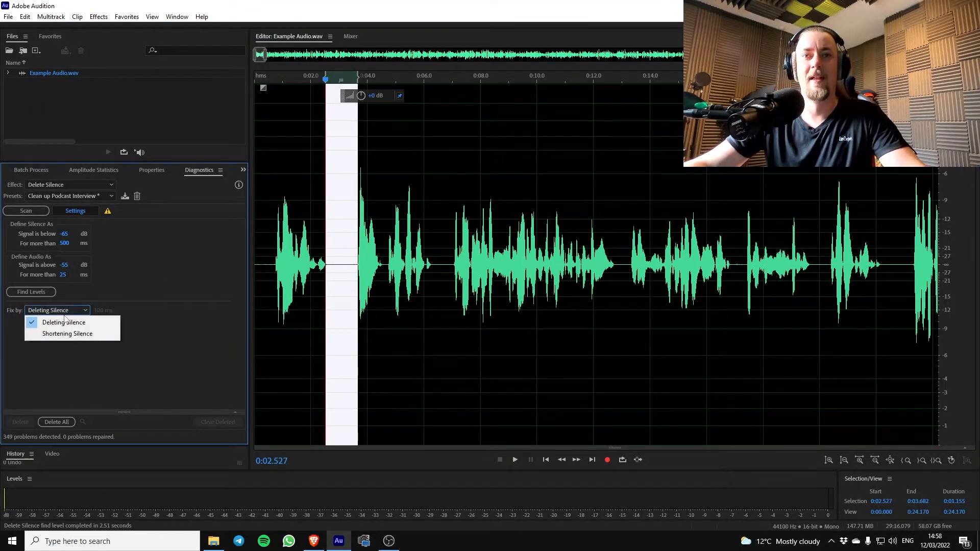
{"action": "left_click", "coordinate": [93, 335]}
{"action": "left_click", "coordinate": [471, 274]}
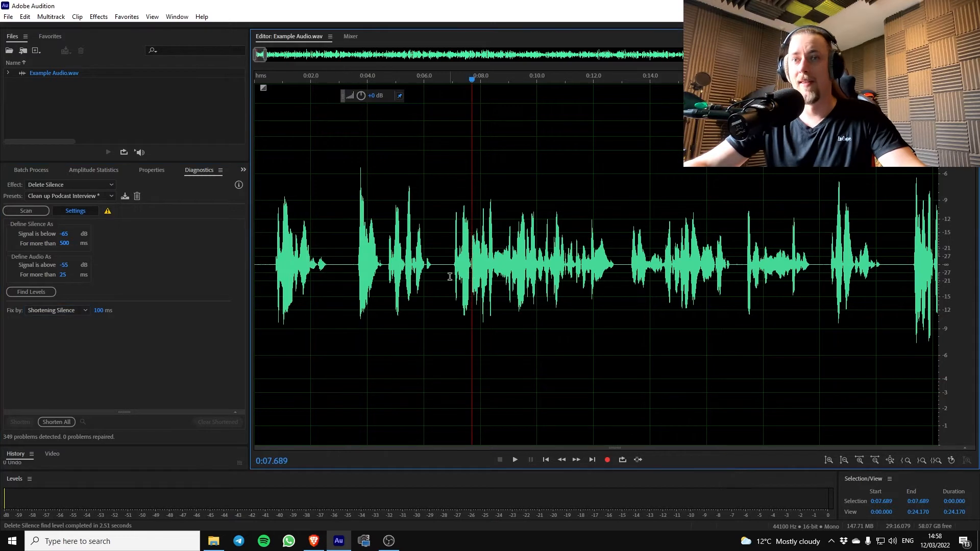
{"action": "left_click_drag", "start_coordinate": [98, 310], "coordinate": [283, 316]}
{"action": "left_click", "coordinate": [380, 280]}
{"action": "left_click", "coordinate": [63, 338]}
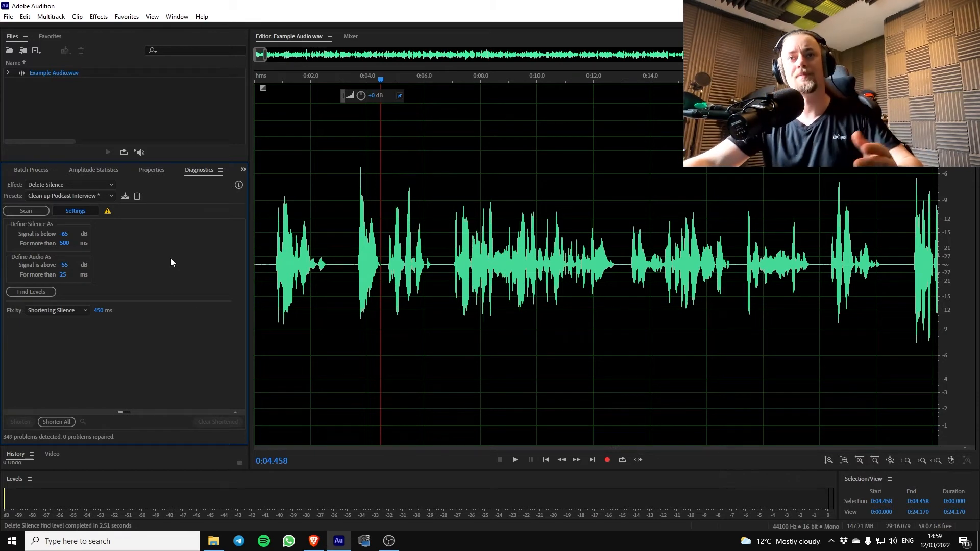
Scan the recording for silences and enlarge the list of detected problems
{"action": "left_click", "coordinate": [32, 209]}
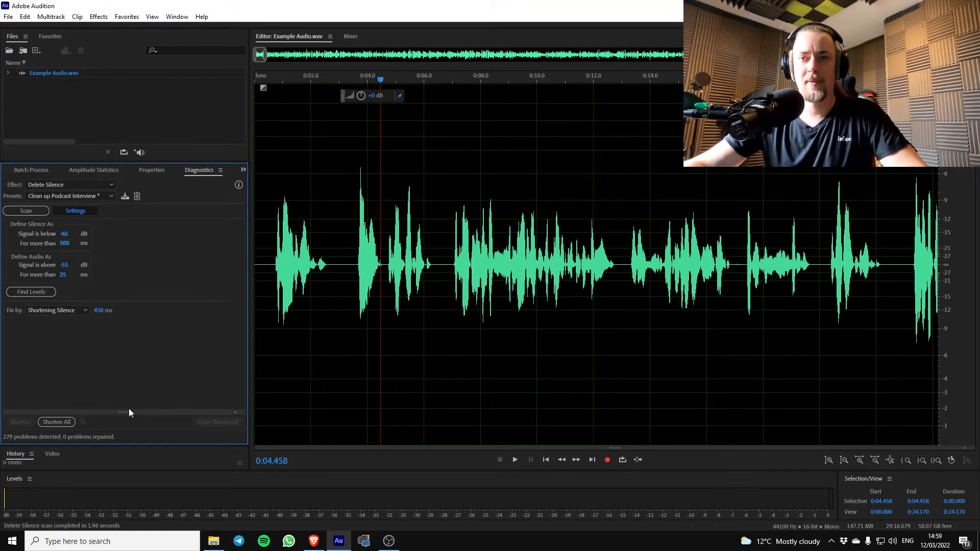
{"action": "left_click_drag", "start_coordinate": [128, 412], "coordinate": [126, 326]}
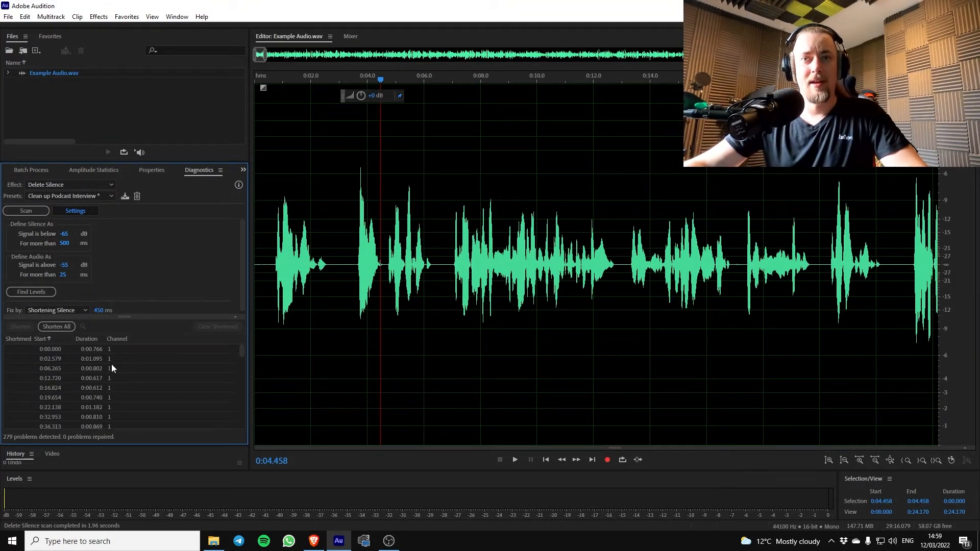
Examine the detected silences by highlighting several early entries in the waveform and browsing the list to its end
{"action": "left_click", "coordinate": [84, 359]}
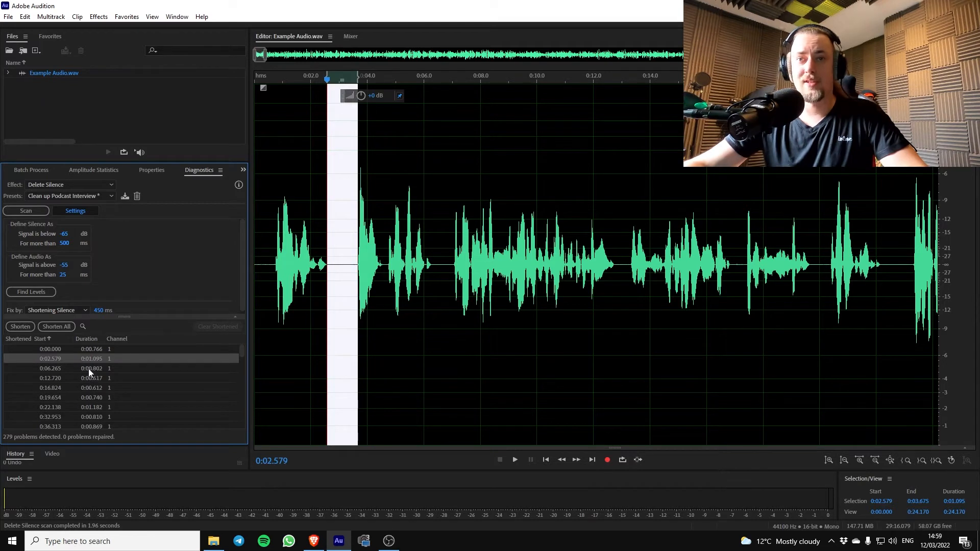
{"action": "left_click", "coordinate": [88, 368]}
{"action": "left_click", "coordinate": [85, 379]}
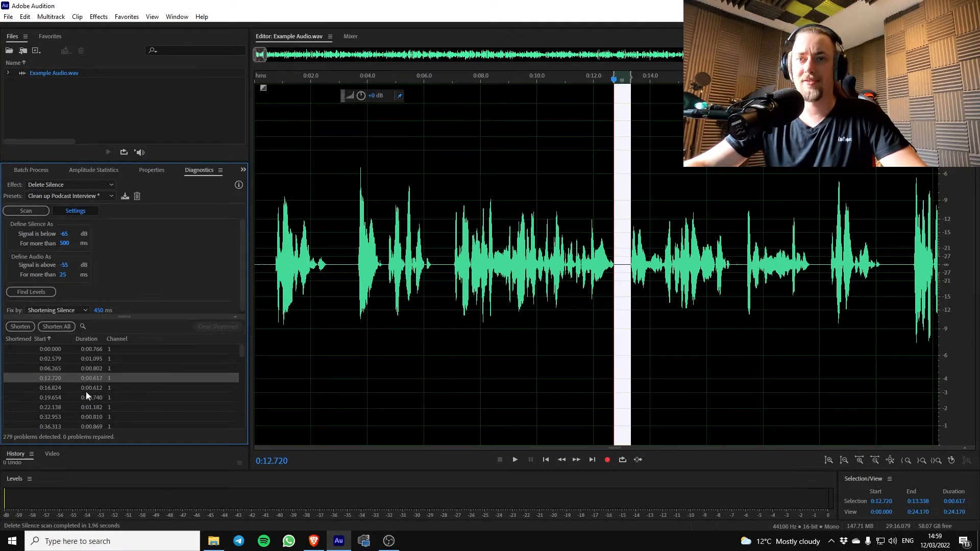
{"action": "left_click", "coordinate": [86, 391]}
{"action": "left_click", "coordinate": [87, 407]}
{"action": "left_click", "coordinate": [85, 397]}
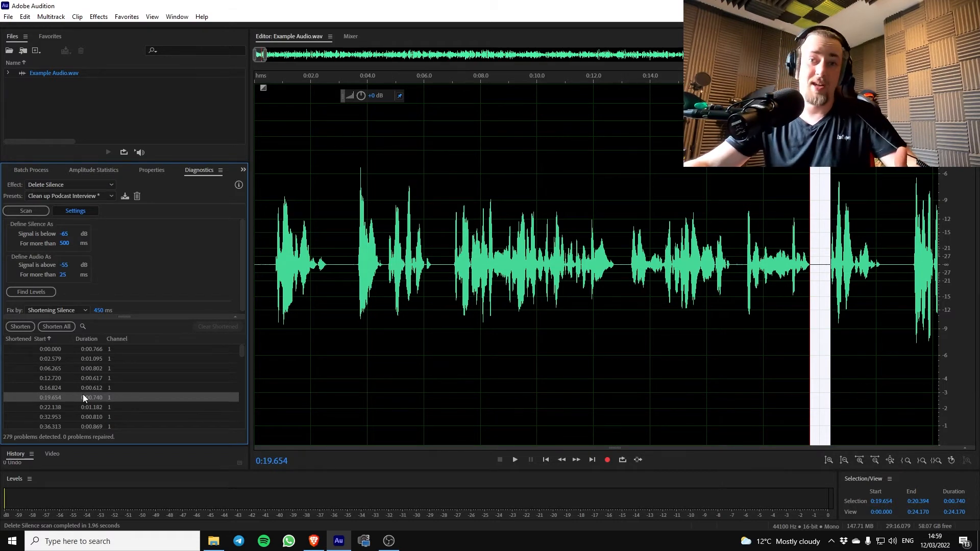
{"action": "scroll", "coordinate": [102, 390], "scroll_direction": "down", "scroll_amount": 10}
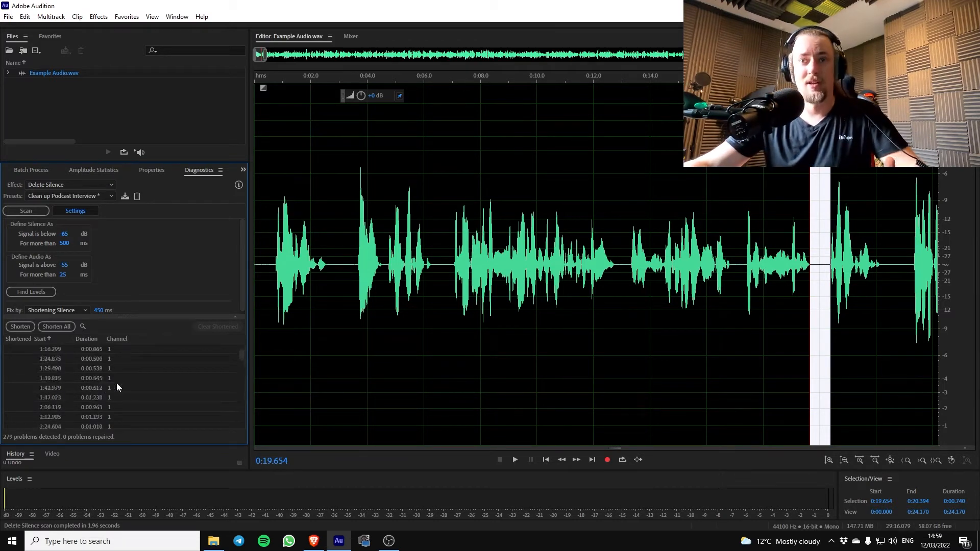
{"action": "scroll", "coordinate": [116, 383], "scroll_direction": "down", "scroll_amount": 20}
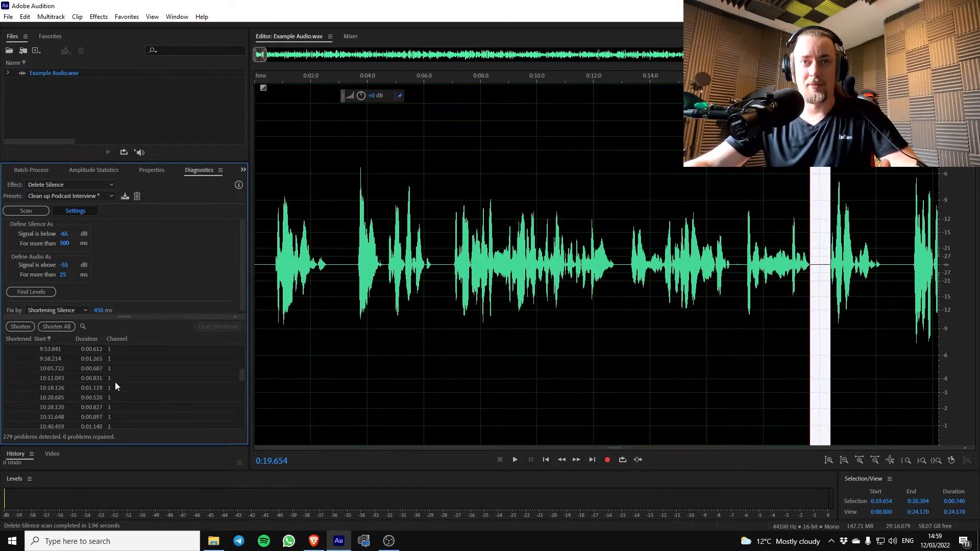
{"action": "scroll", "coordinate": [115, 386], "scroll_direction": "down", "scroll_amount": 7}
{"action": "scroll", "coordinate": [115, 384], "scroll_direction": "down", "scroll_amount": 15}
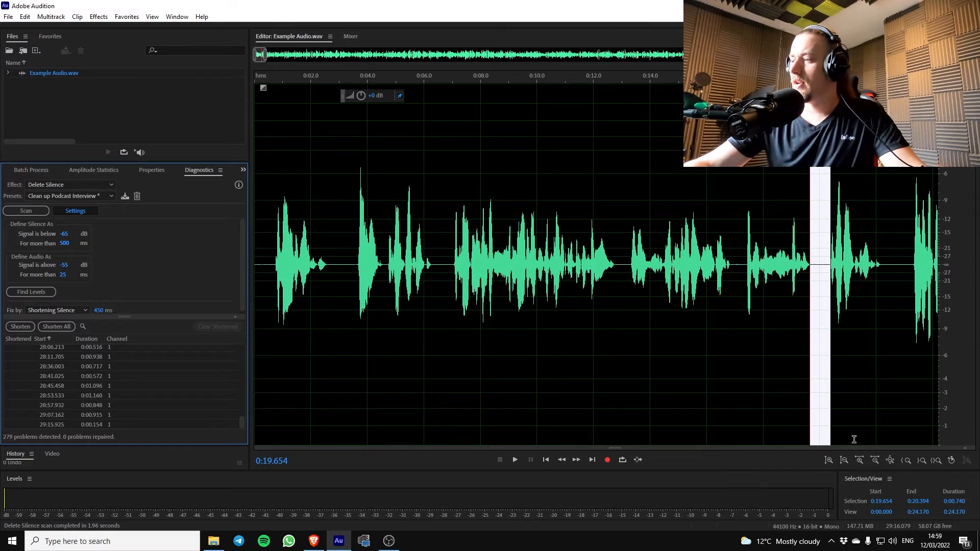
Select the entire recording to check its total duration, and clear the selection
{"action": "triple_click", "coordinate": [675, 254]}
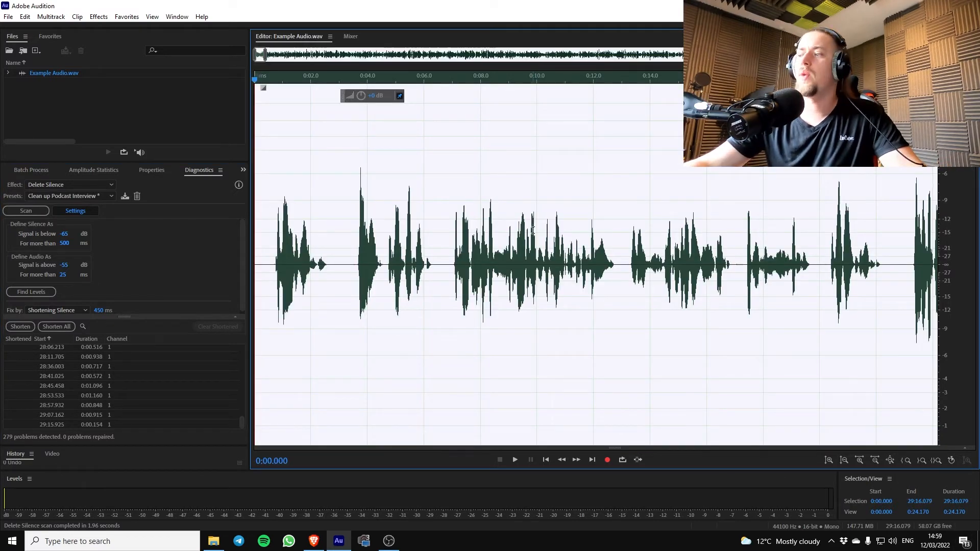
{"action": "left_click", "coordinate": [153, 251]}
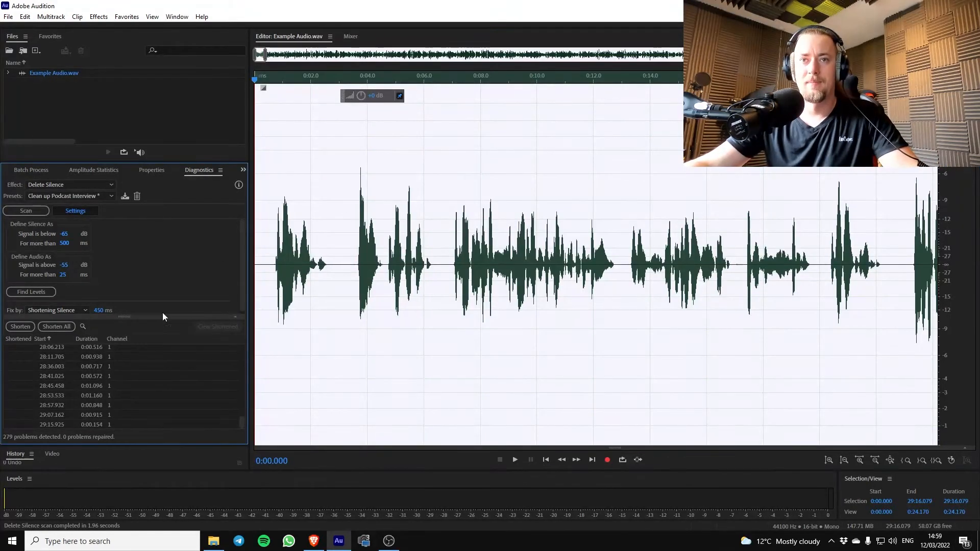
{"action": "left_click", "coordinate": [429, 249]}
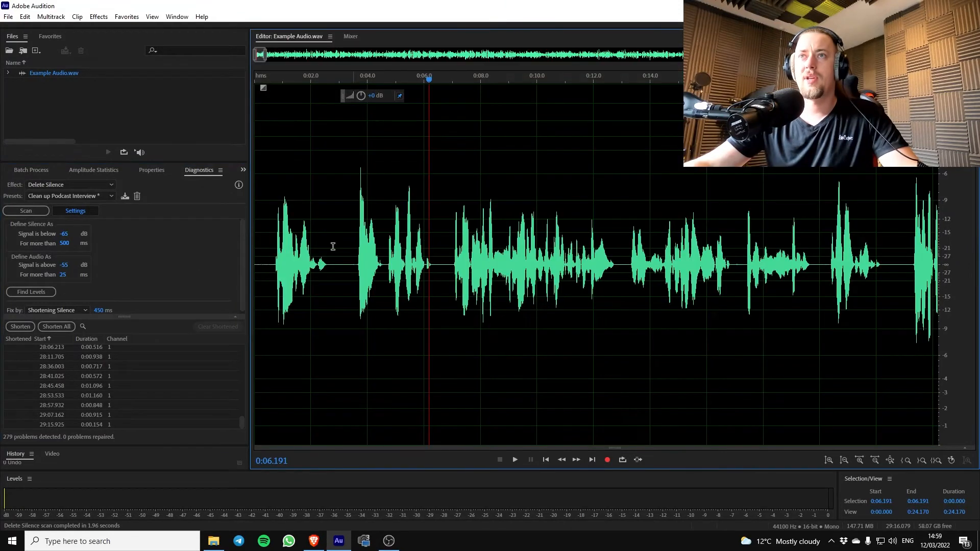
Shorten all detected silences and highlight the early shortened pauses in the waveform
{"action": "left_click", "coordinate": [54, 327]}
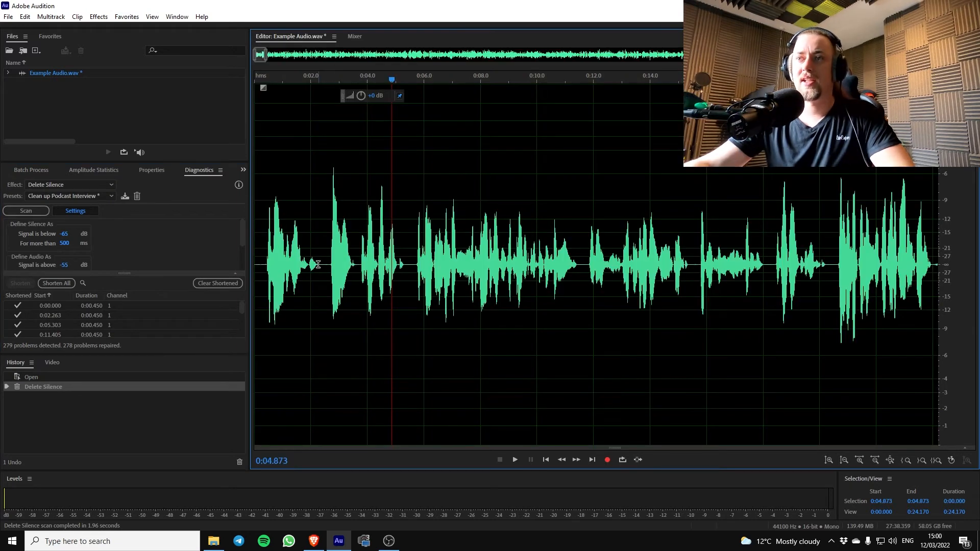
{"action": "left_click_drag", "start_coordinate": [318, 264], "coordinate": [330, 264]}
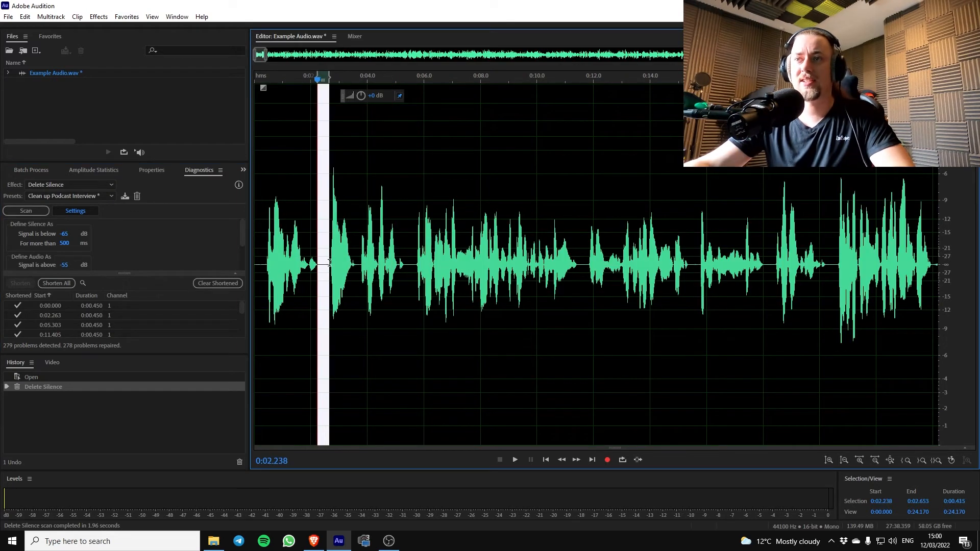
{"action": "left_click_drag", "start_coordinate": [404, 265], "coordinate": [414, 264]}
{"action": "left_click_drag", "start_coordinate": [324, 267], "coordinate": [319, 268]}
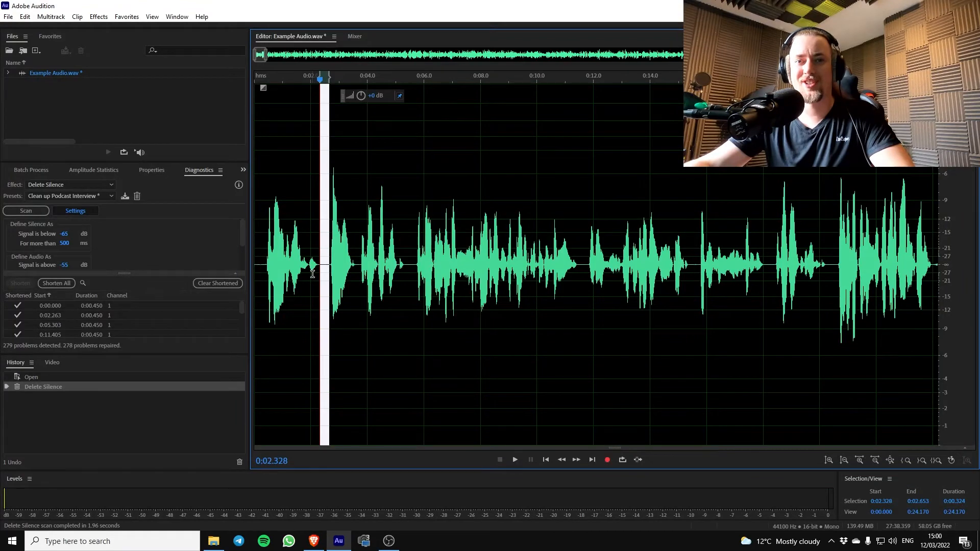
Select the entire shortened recording to check its new total duration, and clear the selection
{"action": "double_click", "coordinate": [605, 312]}
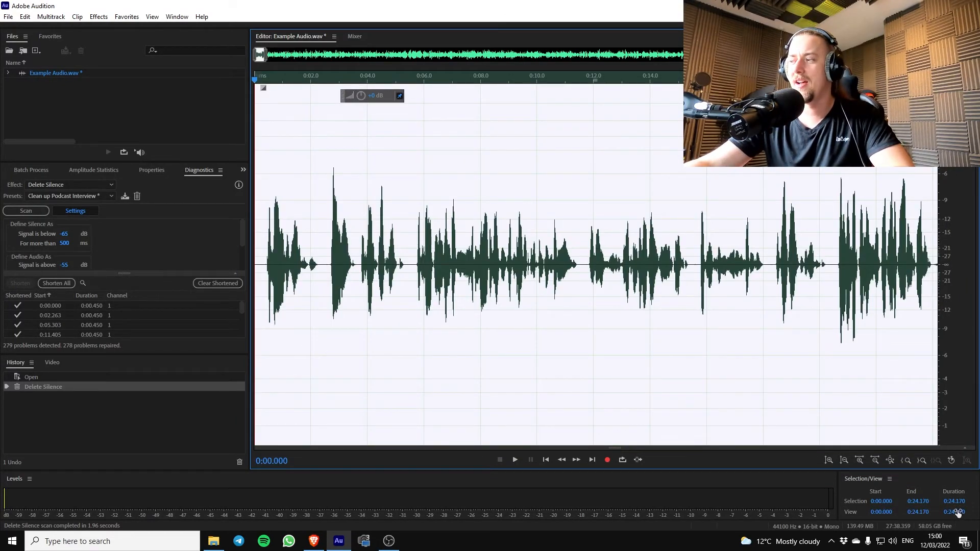
{"action": "triple_click", "coordinate": [695, 356]}
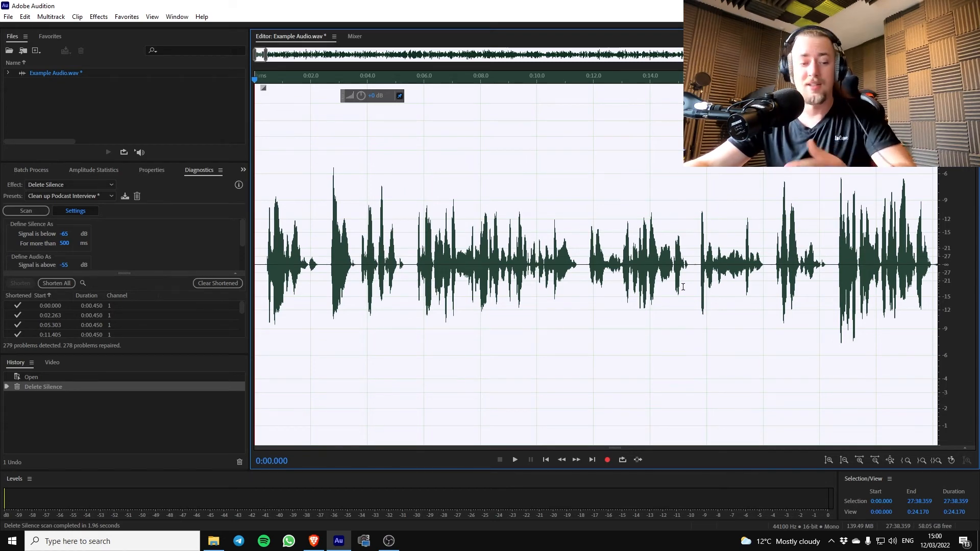
{"action": "left_click", "coordinate": [648, 283]}
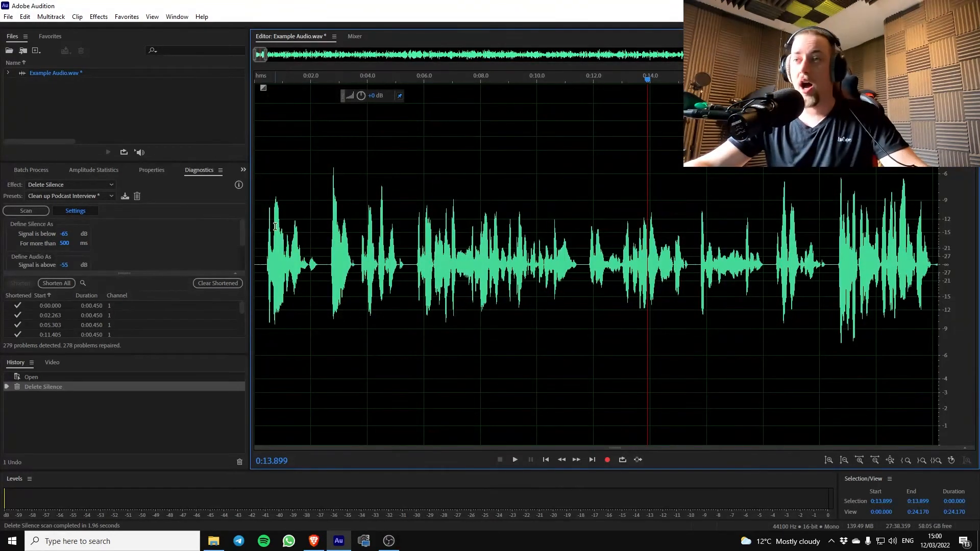
Inspect the first shortened pauses between phrases by highlighting them again in the waveform
{"action": "left_click_drag", "start_coordinate": [316, 258], "coordinate": [332, 258]}
{"action": "left_click_drag", "start_coordinate": [408, 263], "coordinate": [417, 263]}
{"action": "left_click", "coordinate": [300, 244]}
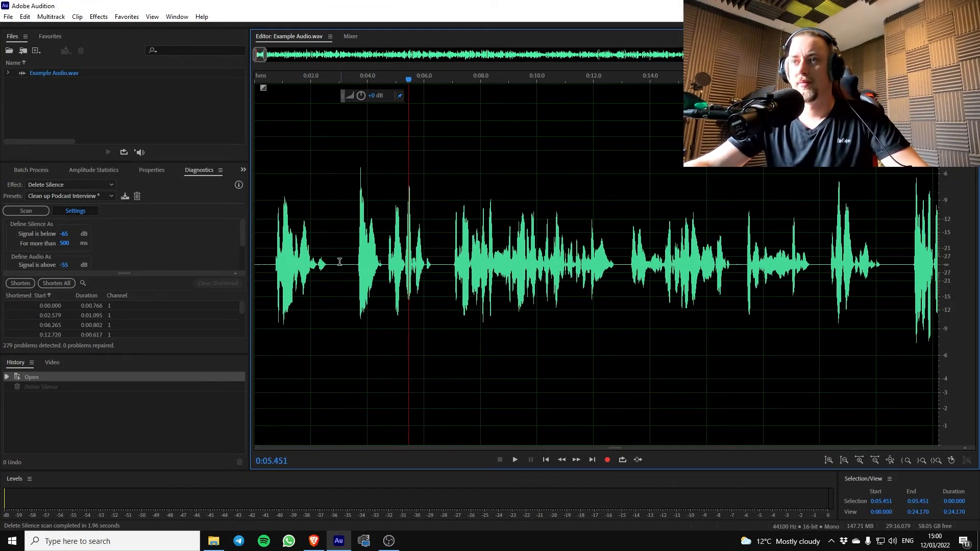
Highlight the early pauses in the original, unshortened waveform for comparison, and clear the selection
{"action": "left_click_drag", "start_coordinate": [331, 259], "coordinate": [350, 258]}
{"action": "left_click_drag", "start_coordinate": [436, 259], "coordinate": [445, 262]}
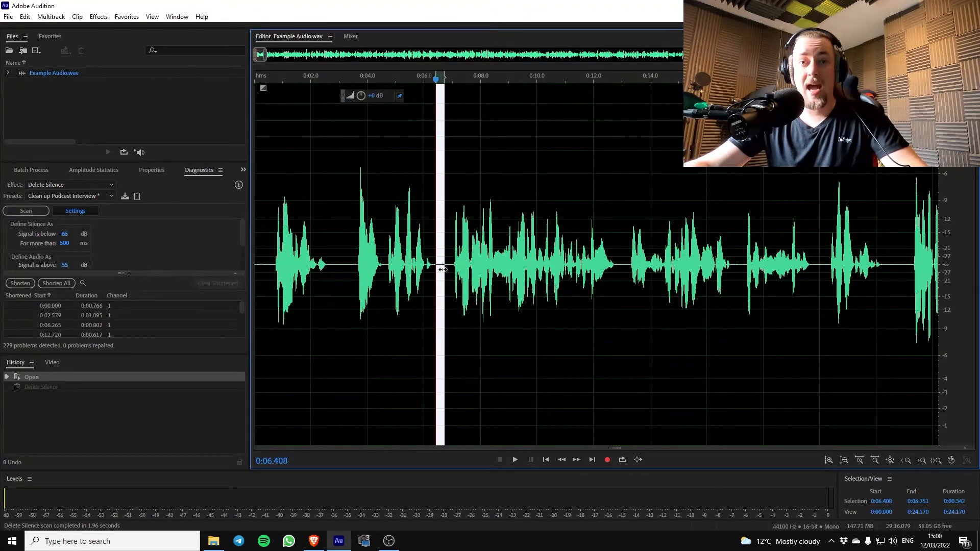
{"action": "left_click_drag", "start_coordinate": [338, 256], "coordinate": [359, 255]}
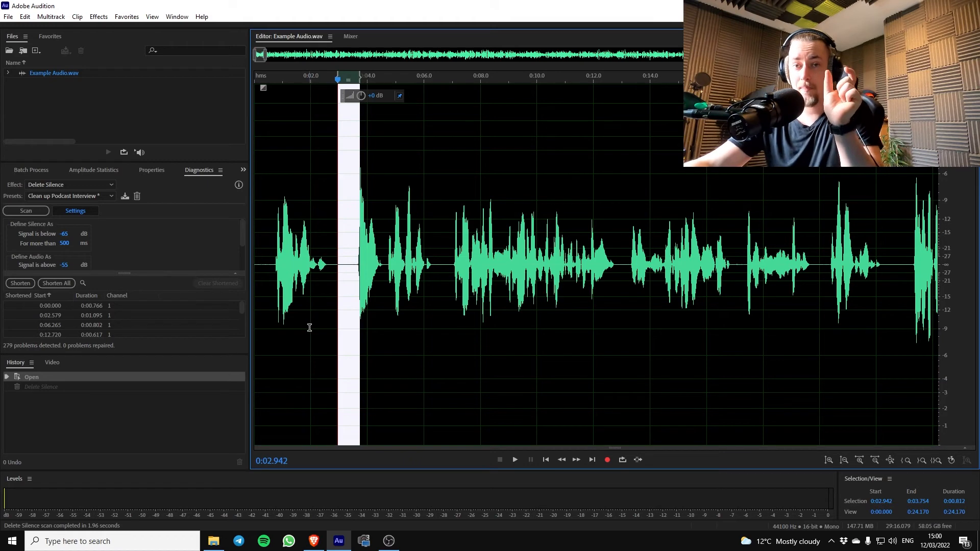
{"action": "left_click", "coordinate": [345, 336]}
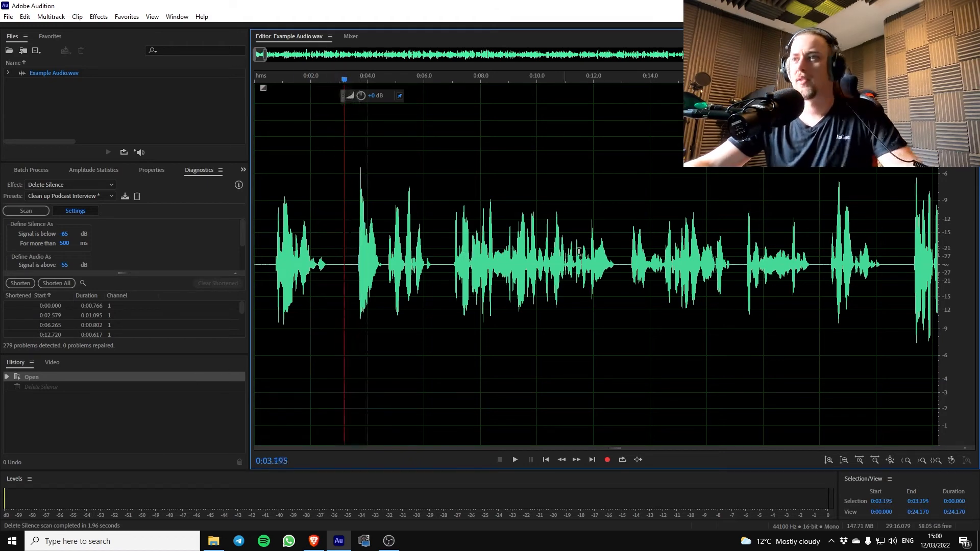
Examine the recording's opening section closely and highlight the pause from about 2.6 to 3.6 seconds, clearing the selection
{"action": "scroll", "coordinate": [587, 248], "scroll_direction": "down", "scroll_amount": 5}
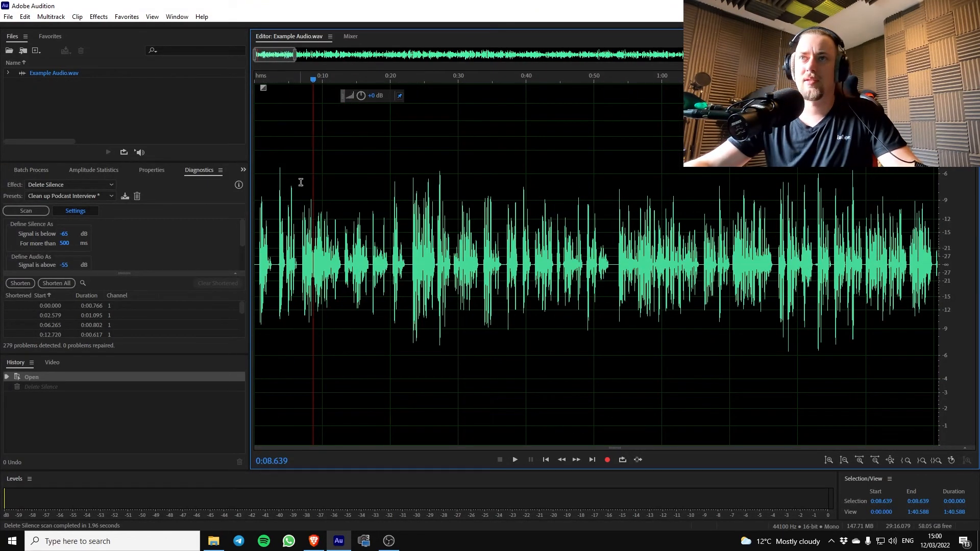
{"action": "left_click", "coordinate": [318, 204]}
{"action": "scroll", "coordinate": [268, 255], "scroll_direction": "up", "scroll_amount": 3}
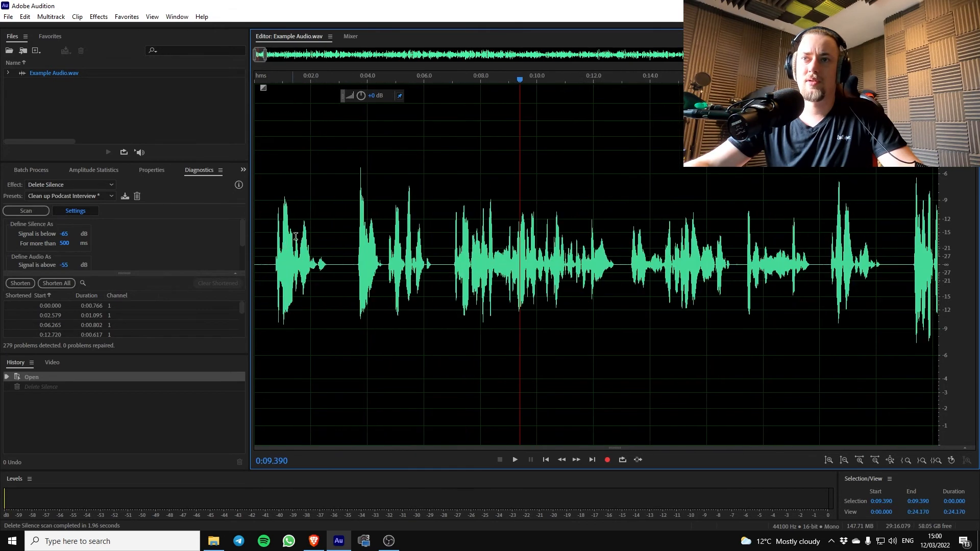
{"action": "scroll", "coordinate": [402, 257], "scroll_direction": "up", "scroll_amount": 2}
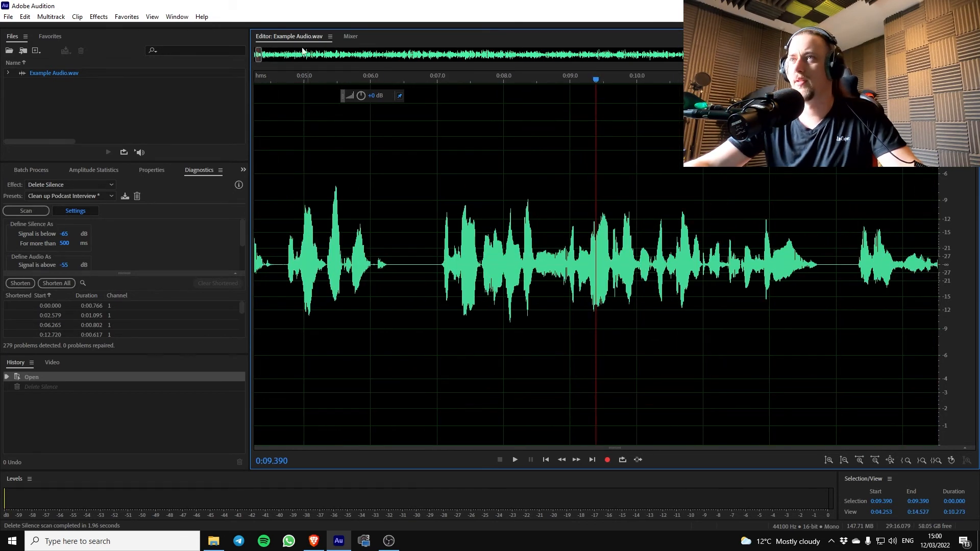
{"action": "left_click_drag", "start_coordinate": [259, 55], "coordinate": [228, 58]}
{"action": "left_click", "coordinate": [512, 214]}
{"action": "left_click_drag", "start_coordinate": [425, 269], "coordinate": [493, 275]}
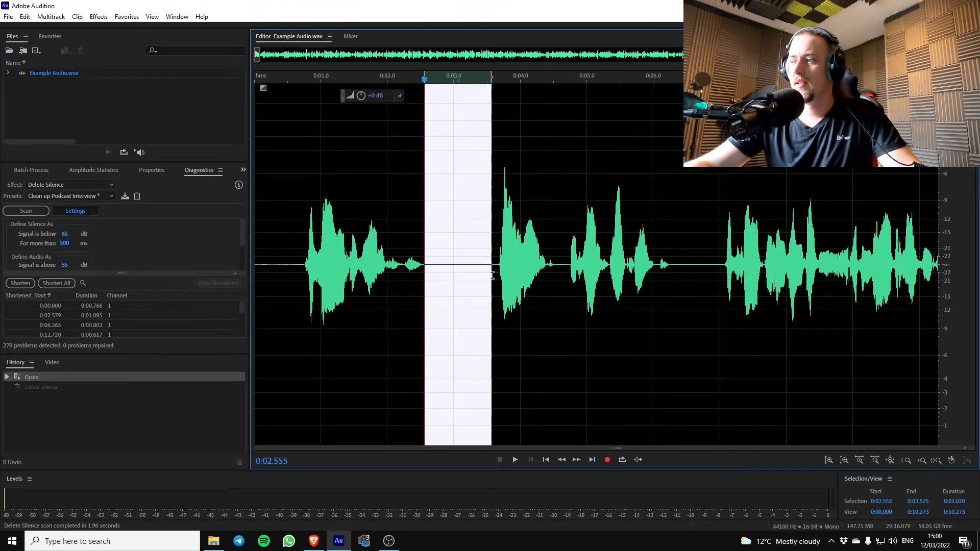
{"action": "left_click", "coordinate": [301, 365]}
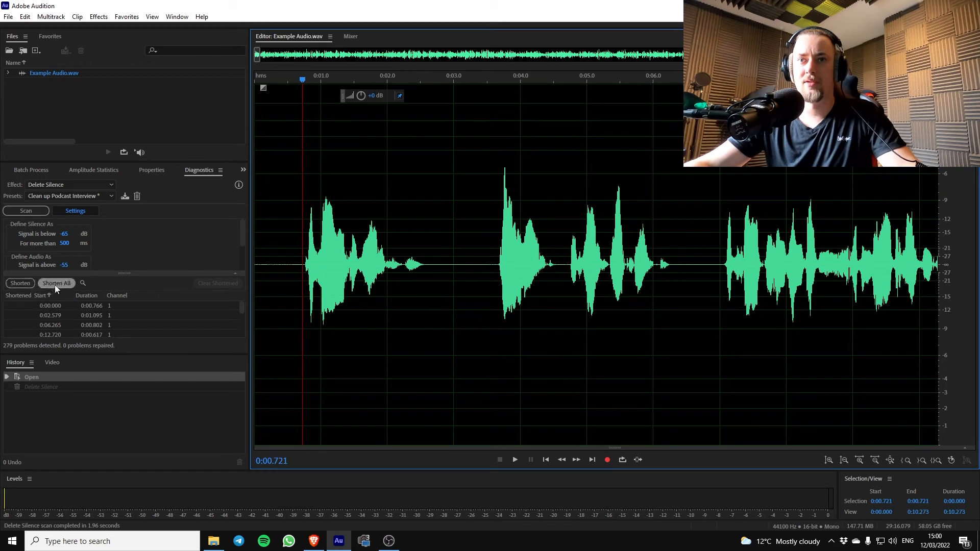
Shorten only the detected silence that starts at 0:02.579
{"action": "left_click", "coordinate": [79, 307]}
{"action": "left_click", "coordinate": [90, 315]}
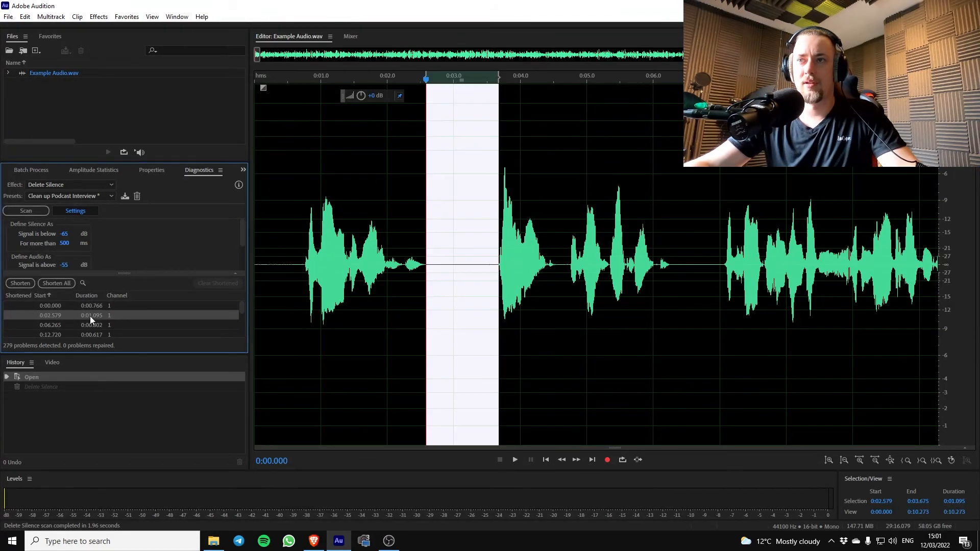
{"action": "left_click", "coordinate": [20, 283]}
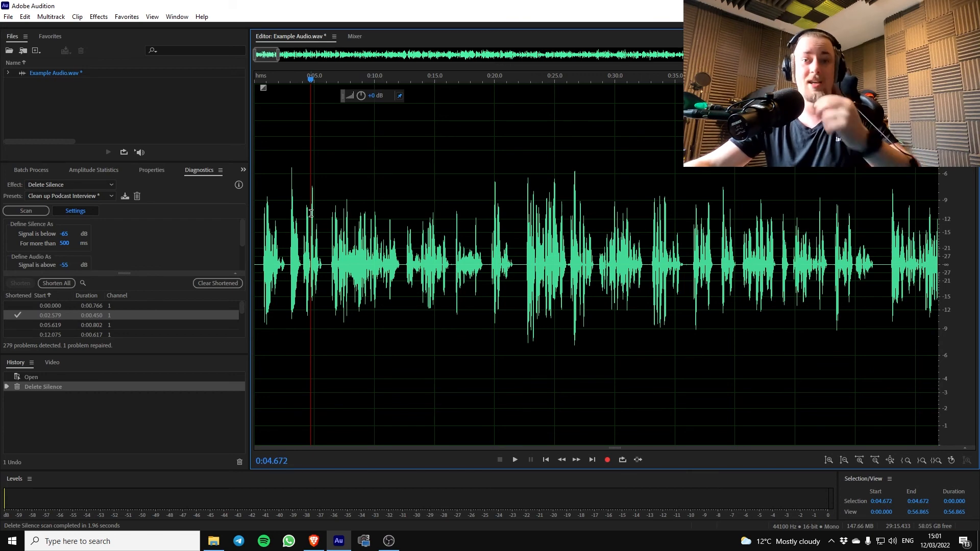
Normalize the entire recording
{"action": "left_click", "coordinate": [452, 185]}
{"action": "key", "text": "F1"}
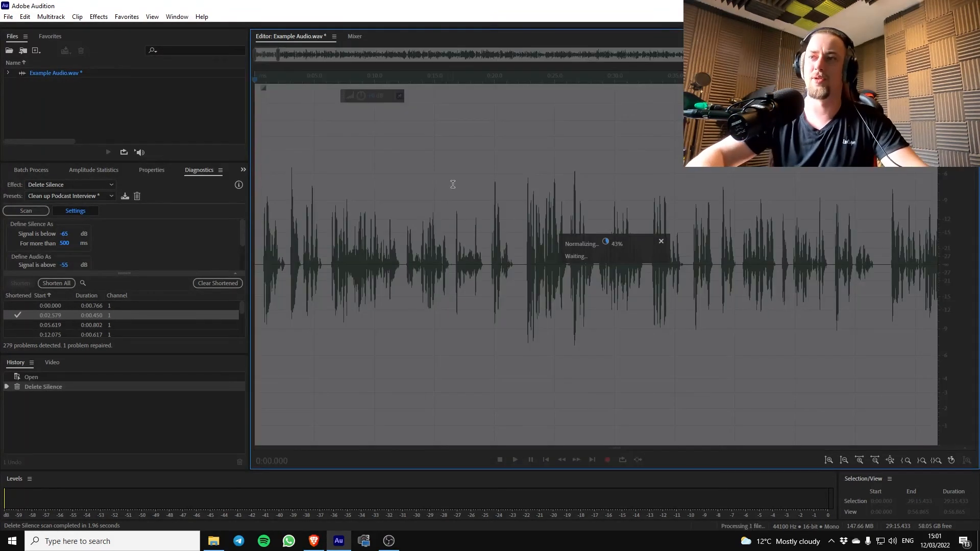